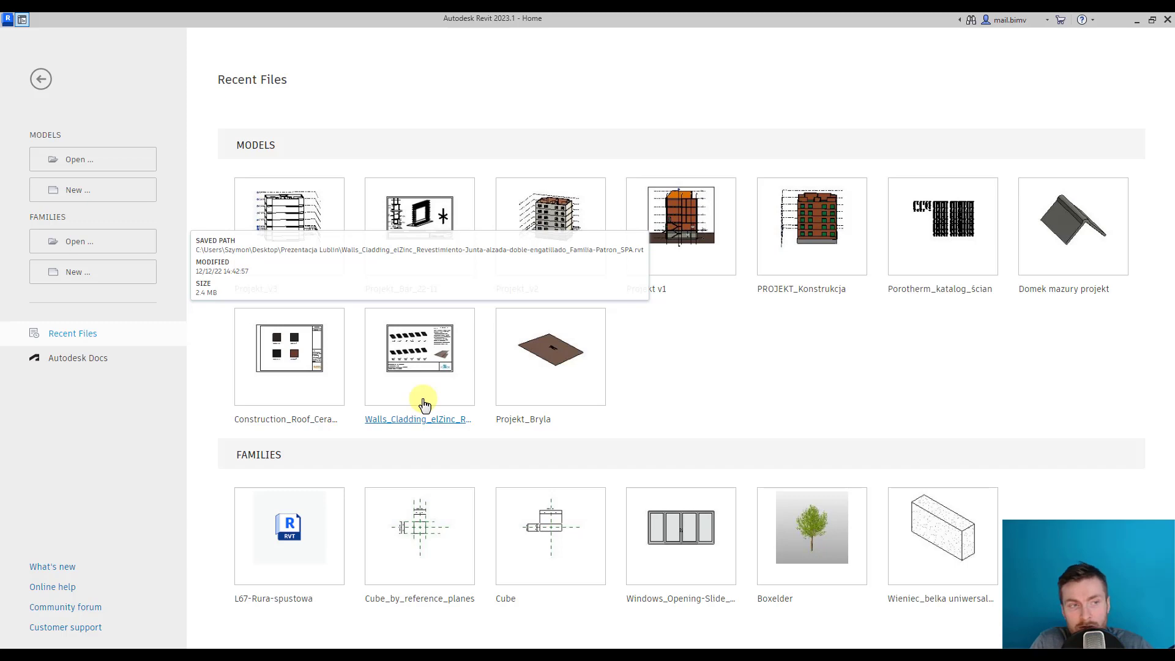
- Create a new family from the Metric Generic Model.rft template
left_click(95, 275)
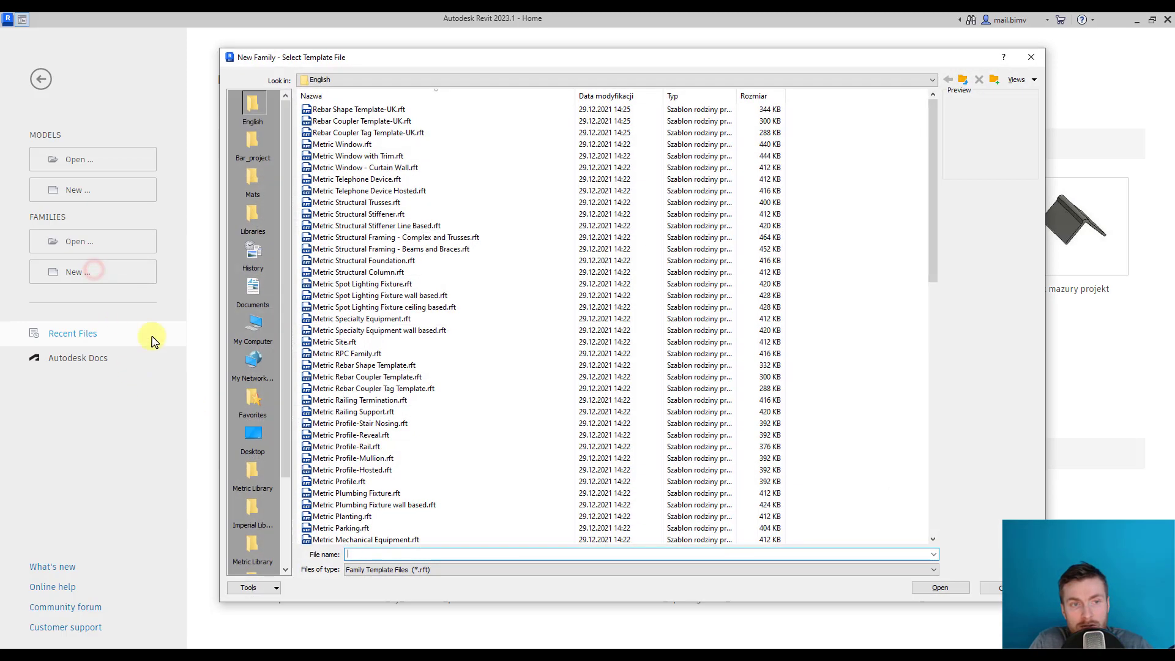
scroll(379, 386, "down", 3)
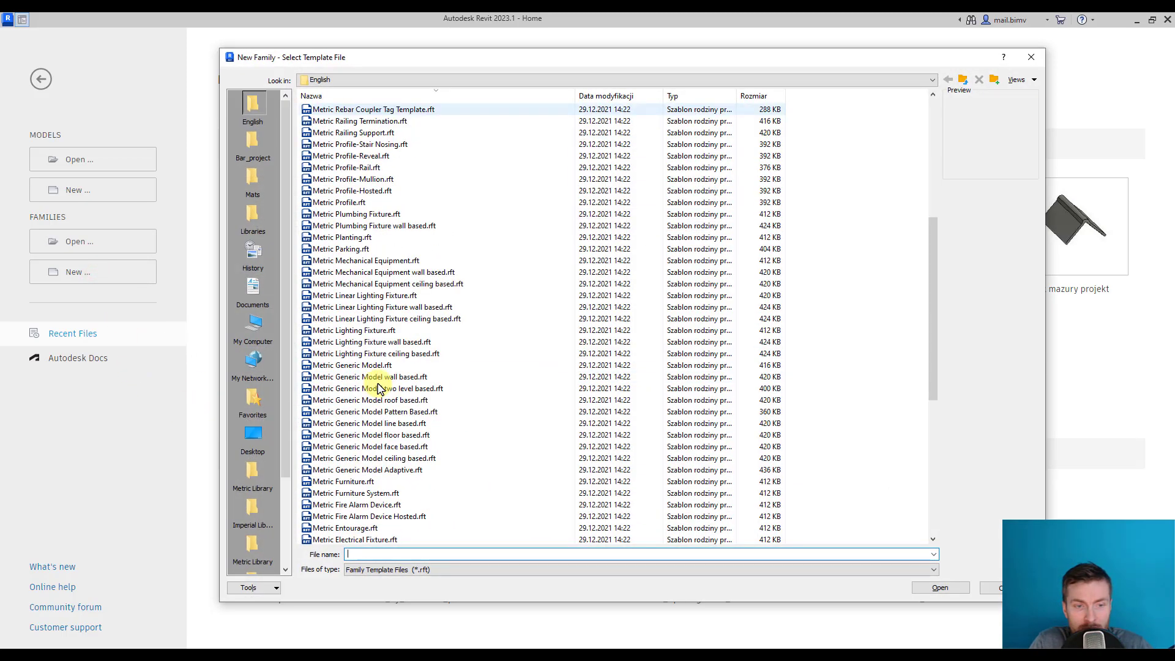
double_click(371, 366)
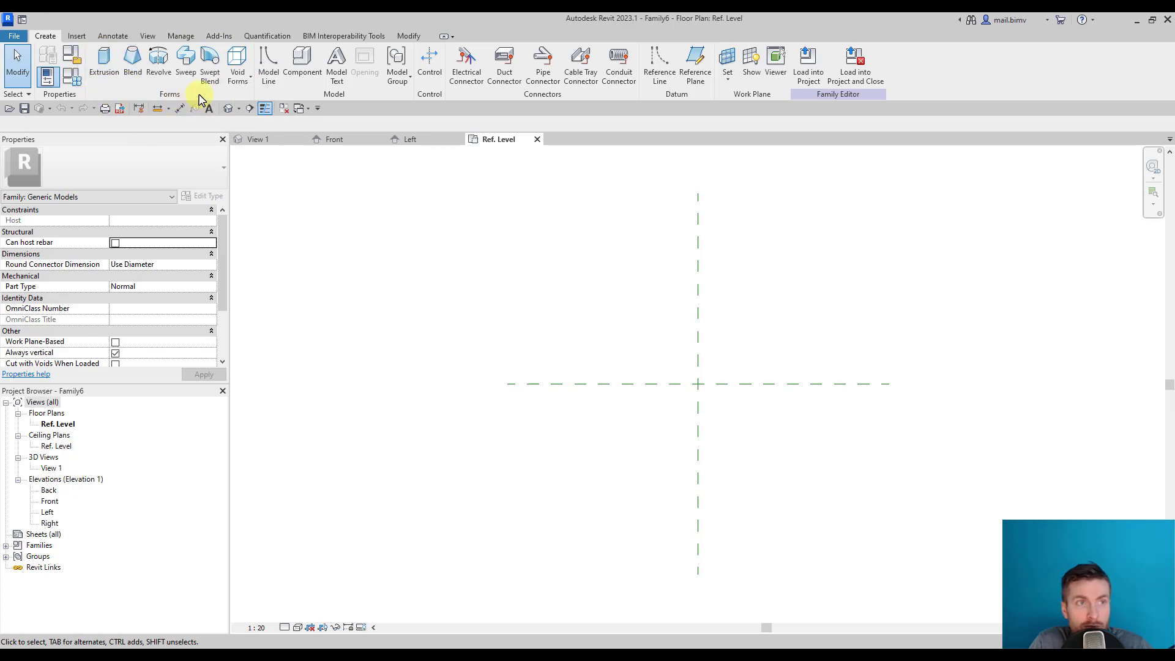
- Start a new solid extrusion sketch with Extrusion End of 250.0
left_click(101, 84)
left_click(45, 35)
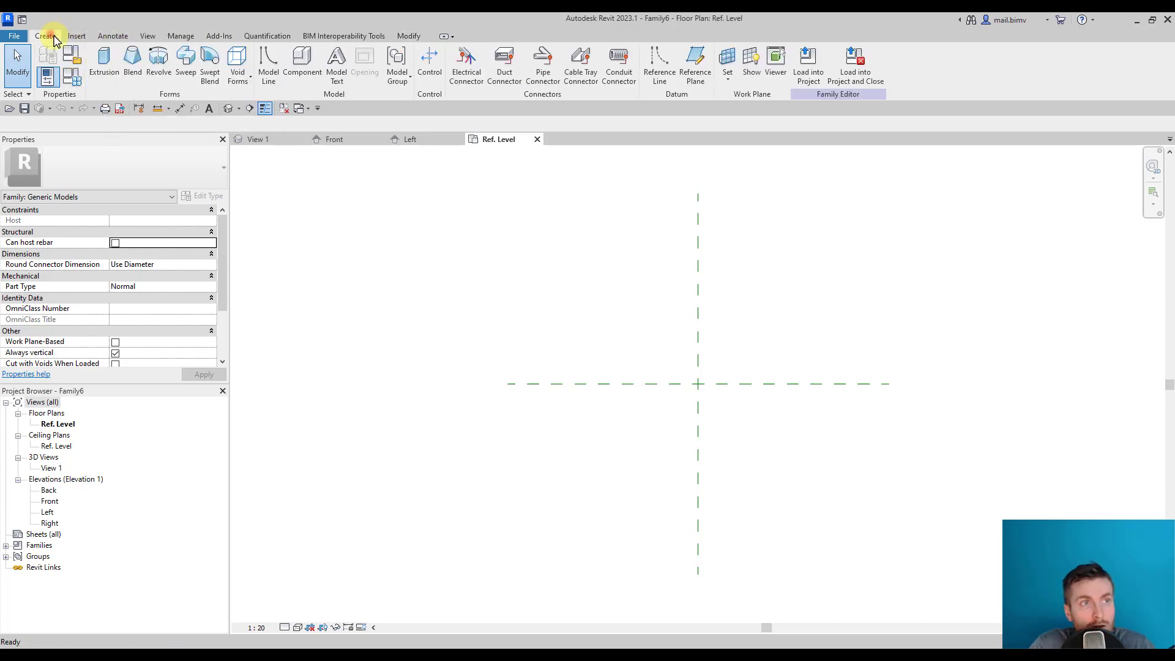
left_click(106, 71)
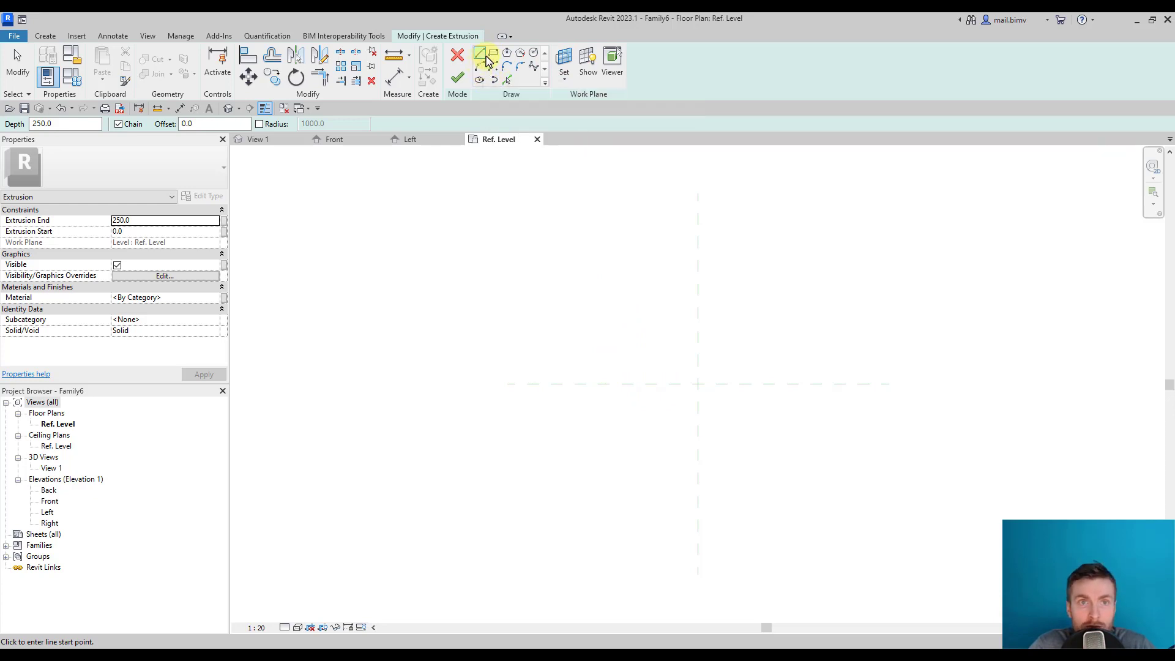
- Draw the stepped vertical and horizontal profile lines, then a start-end-radius arc
left_click(609, 383)
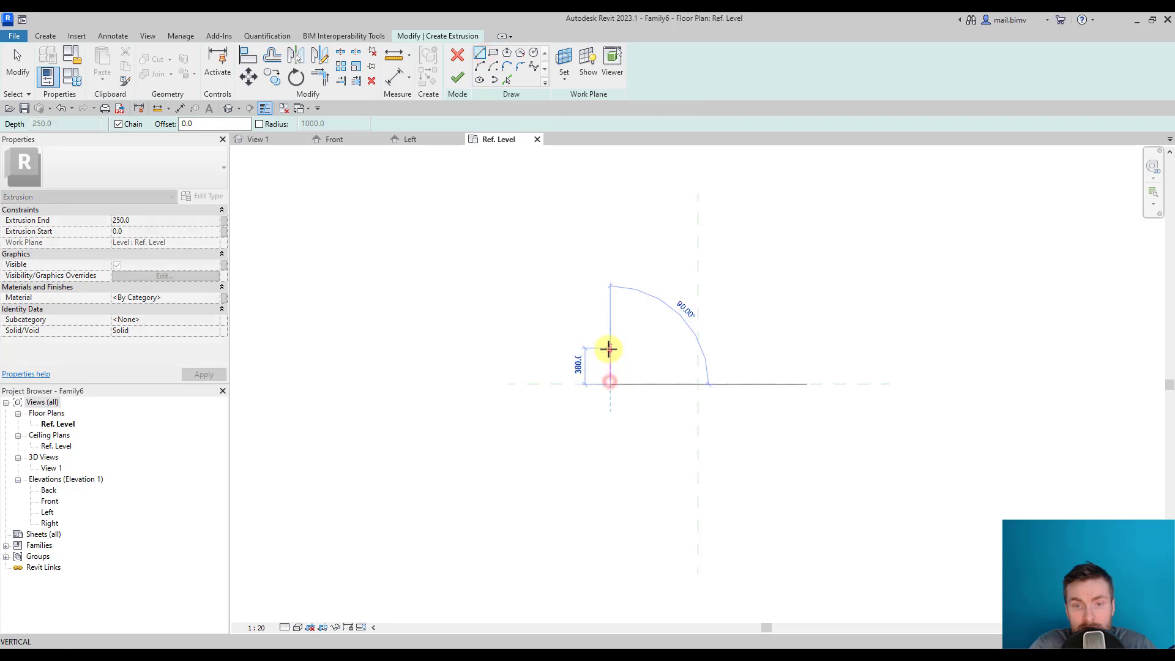
left_click(609, 348)
left_click(655, 347)
left_click(655, 309)
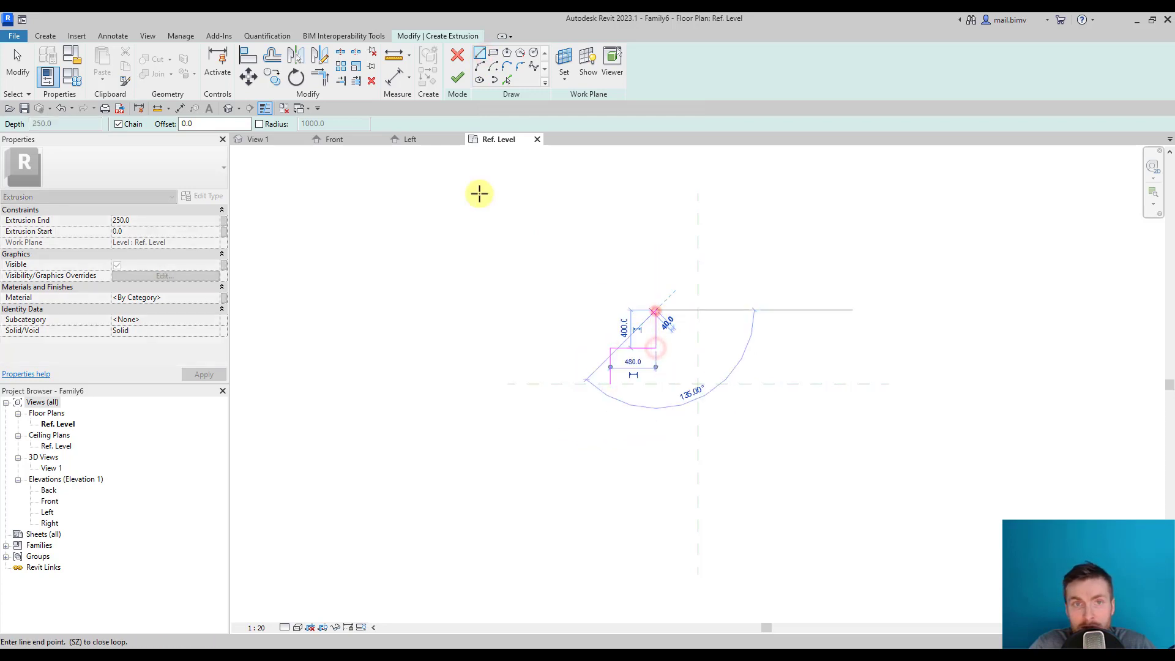
left_click(480, 65)
left_click(790, 309)
left_click(766, 287)
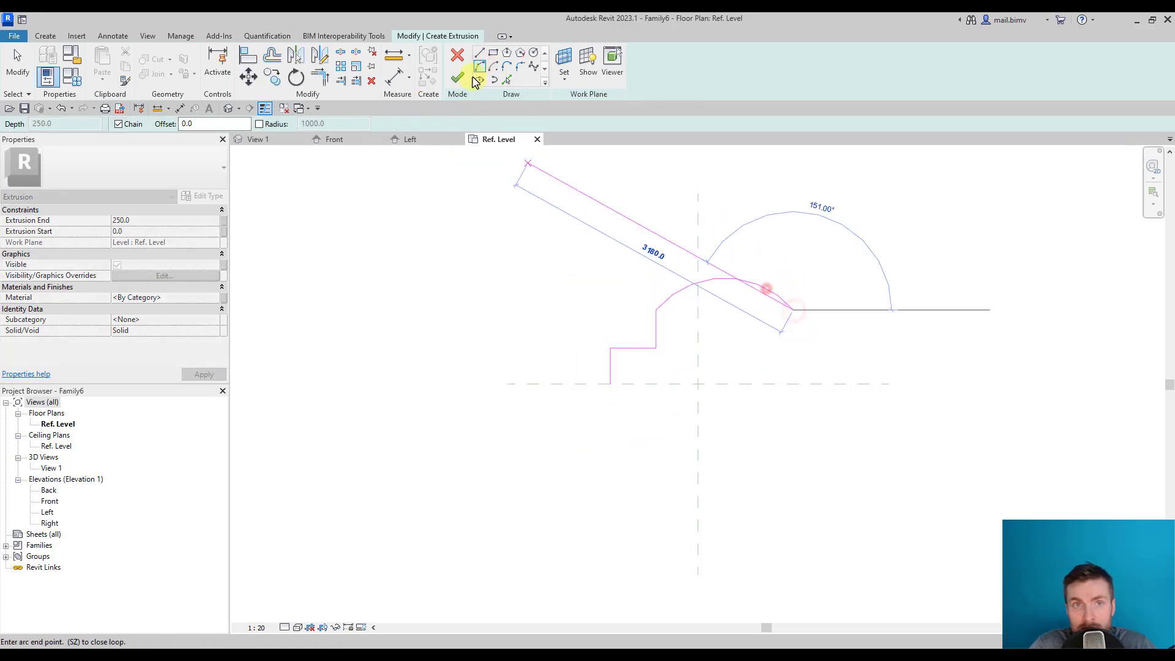
- Round the corner between the vertical and horizontal lines with a 220.0 fillet arc
left_click(519, 66)
left_click(609, 361)
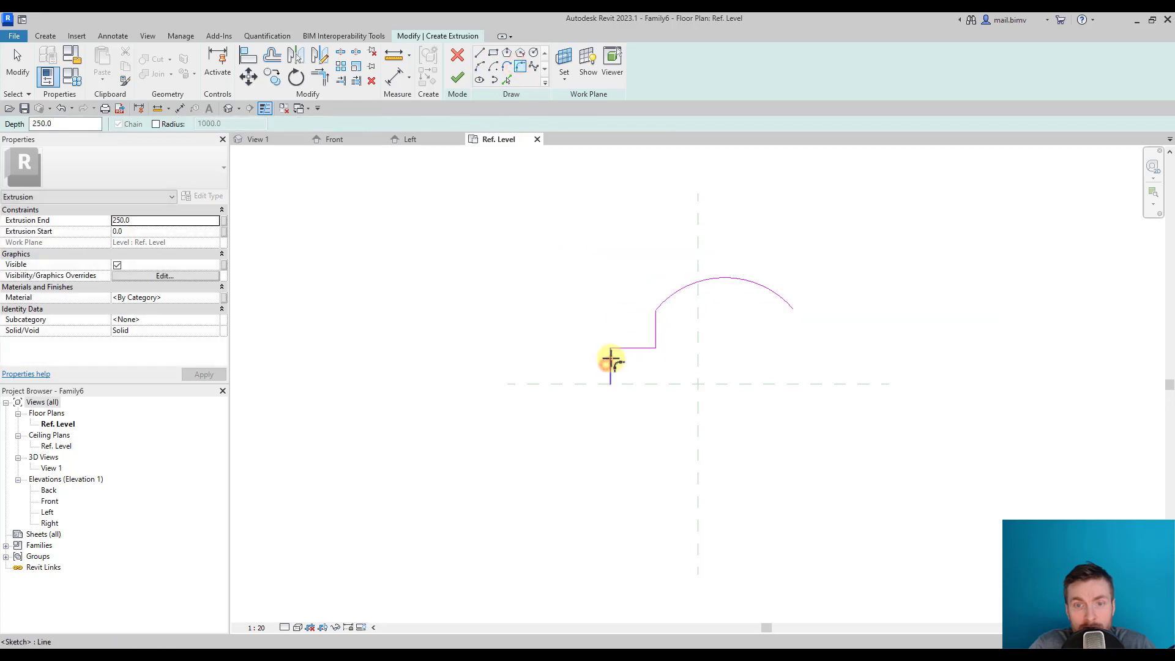
left_click(621, 347)
left_click(622, 350)
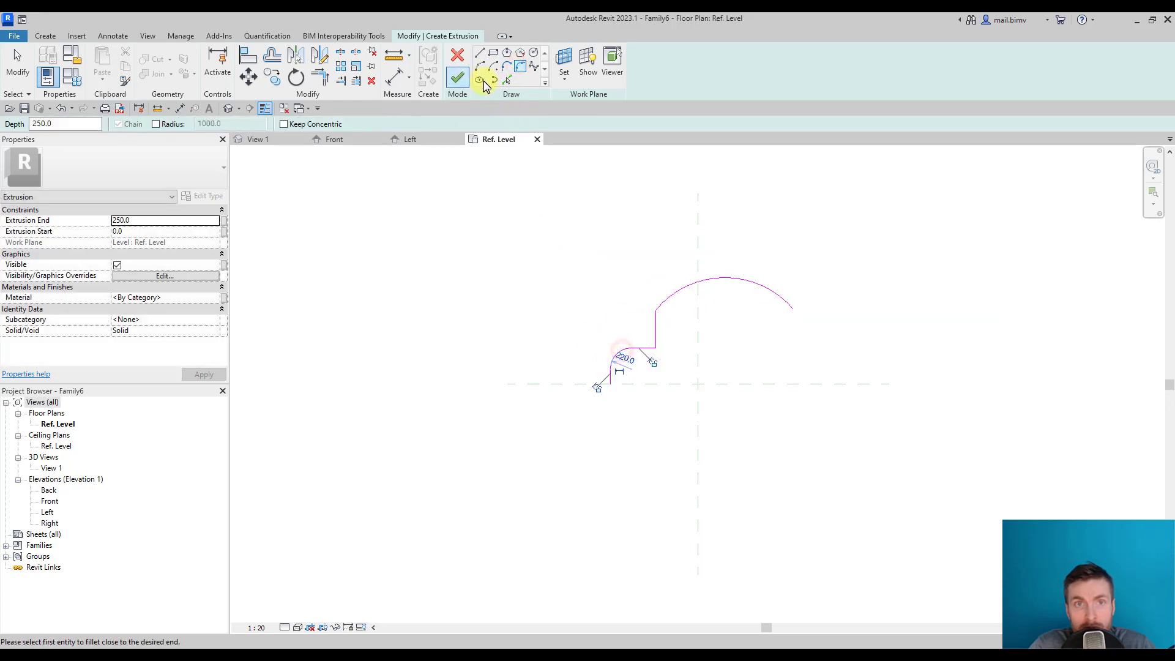
- Draw a freeform spline from the sketch's lower end to the arc's endpoint, closing the loop
left_click(533, 66)
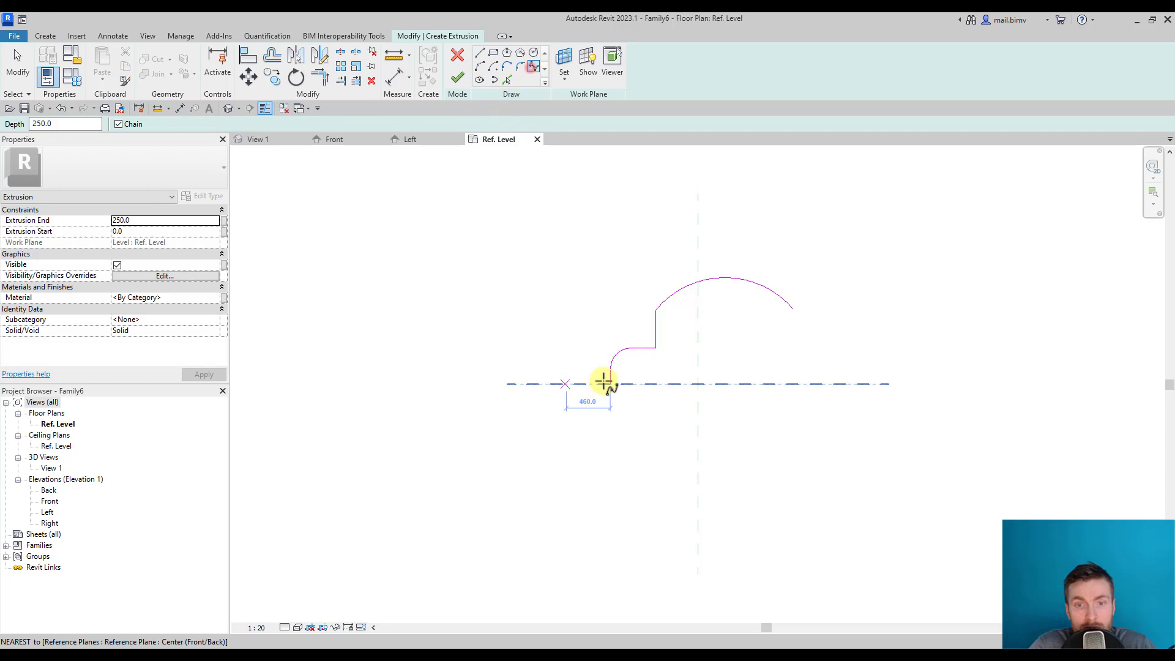
left_click(622, 392)
left_click(659, 458)
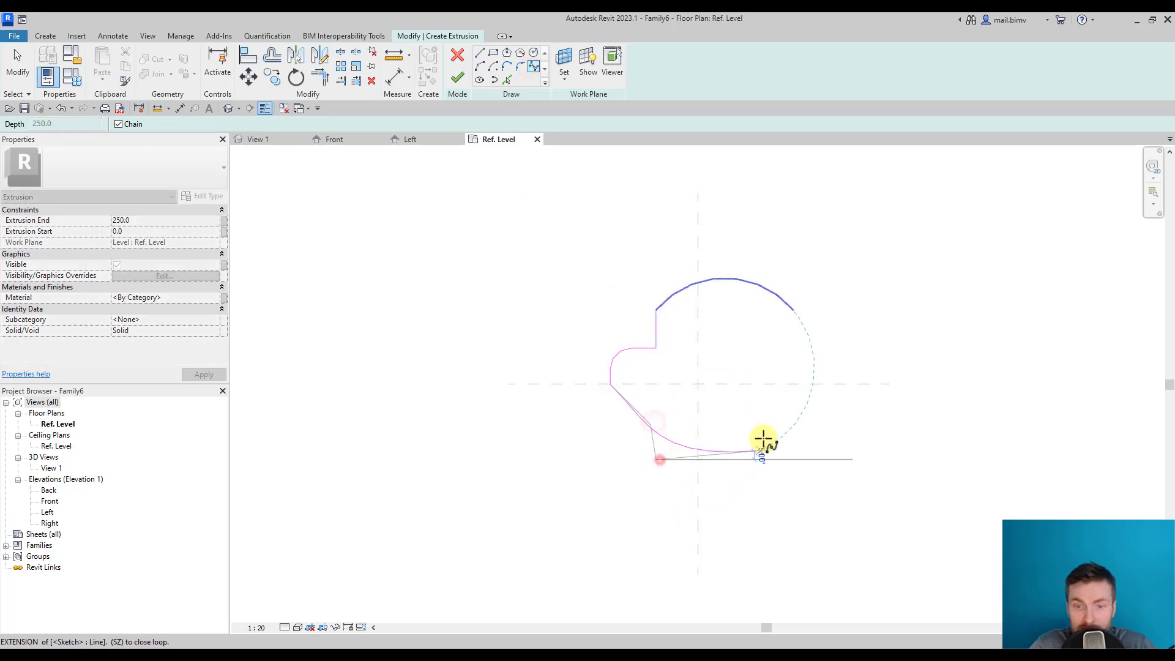
left_click(756, 431)
left_click(742, 369)
left_click(805, 359)
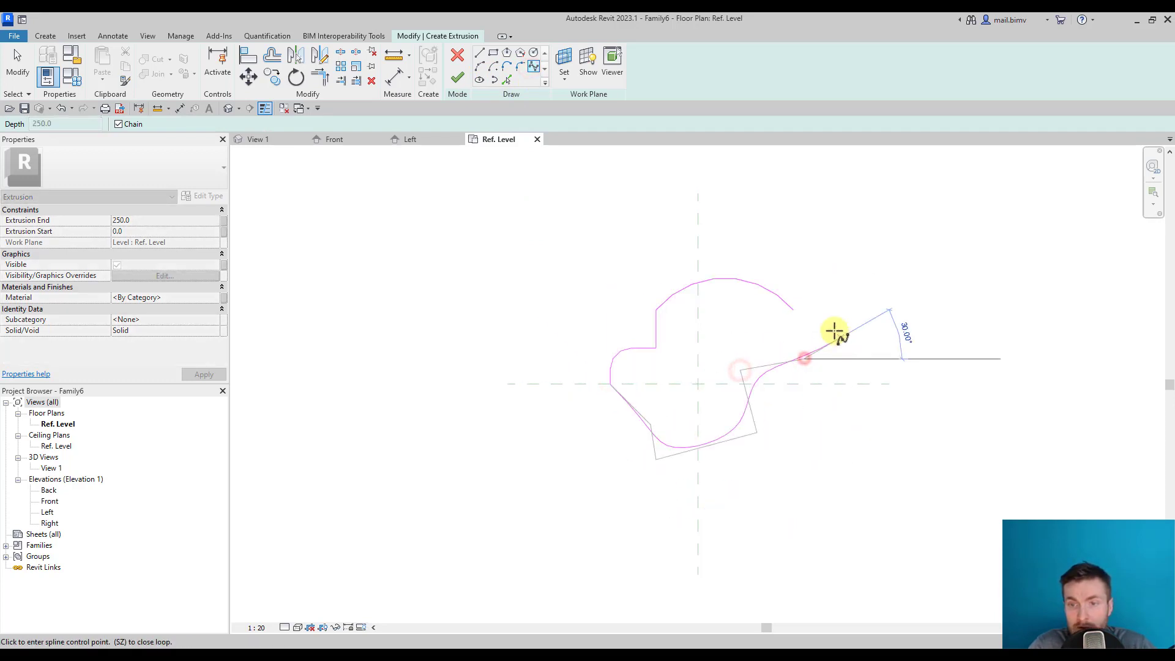
scroll(802, 328, "up", 3)
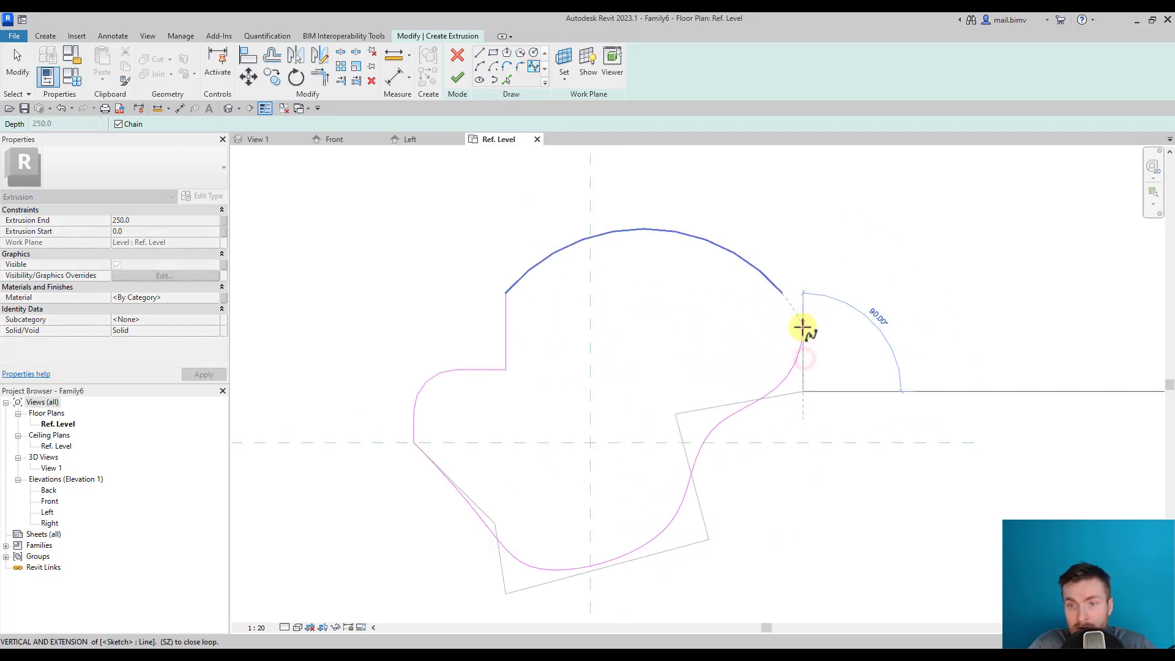
left_click(783, 295)
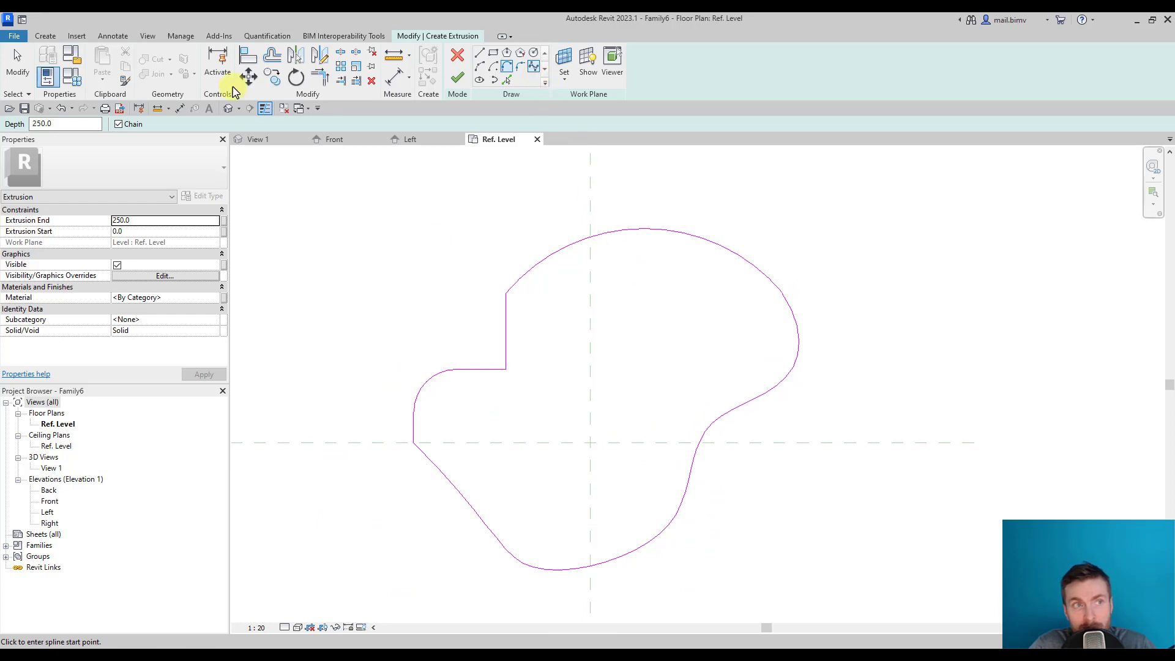
- Exit the Spline tool and select the spline to reveal its control points
left_click(10, 81)
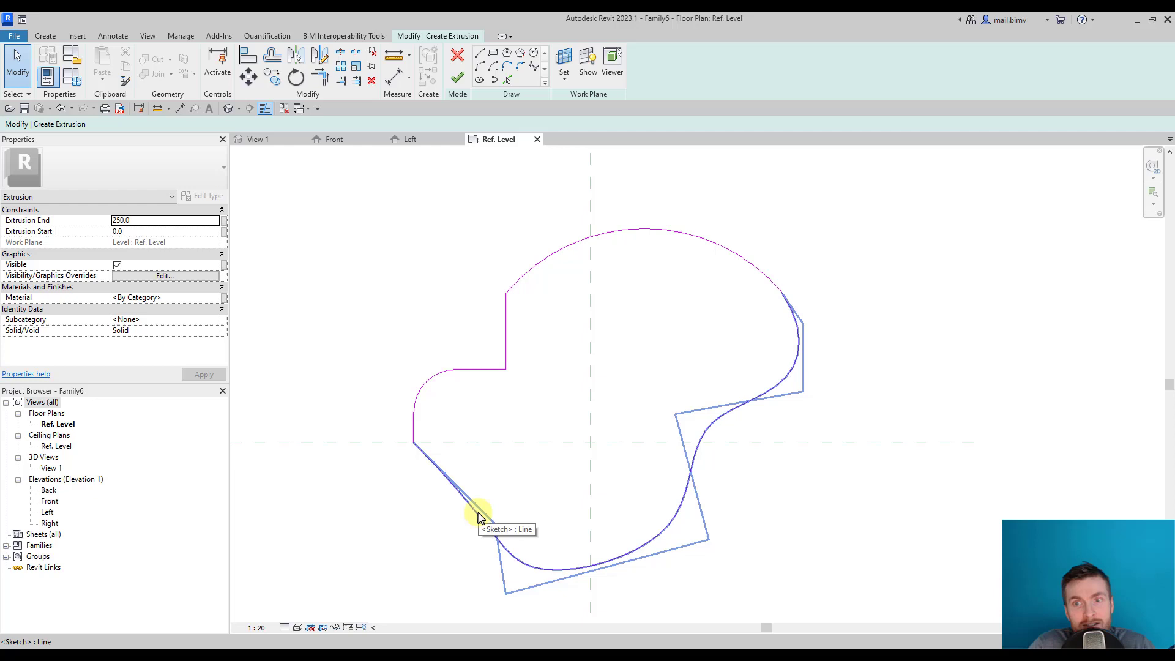
left_click(479, 517)
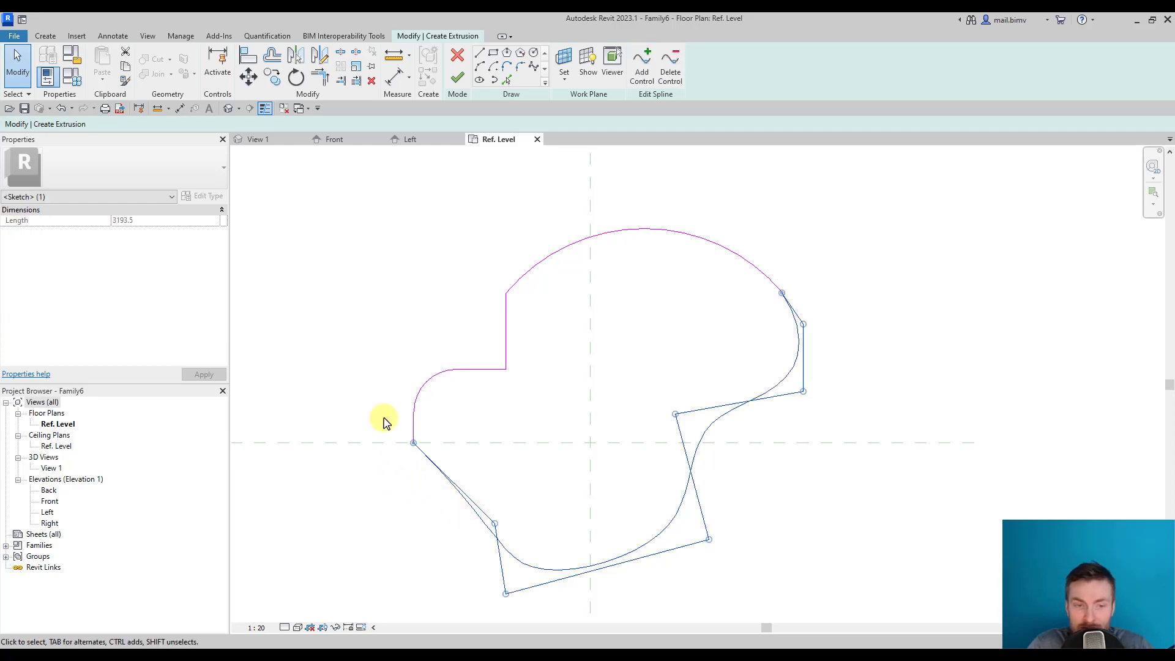
scroll(451, 529, "down", 2)
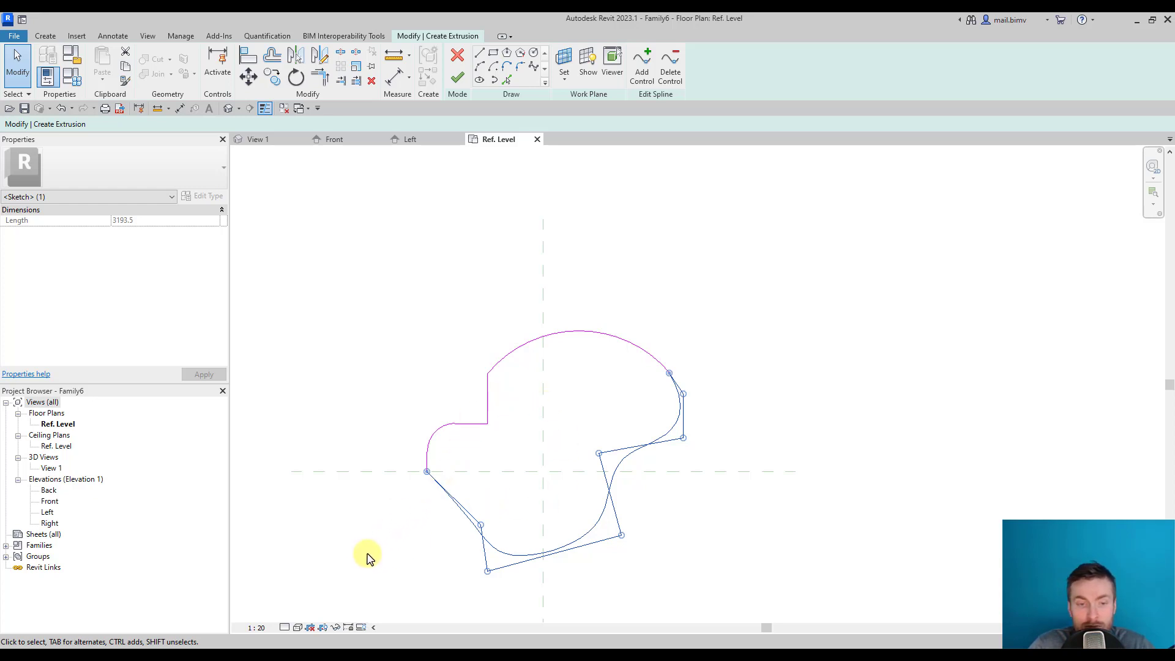
scroll(439, 564, "down", 1)
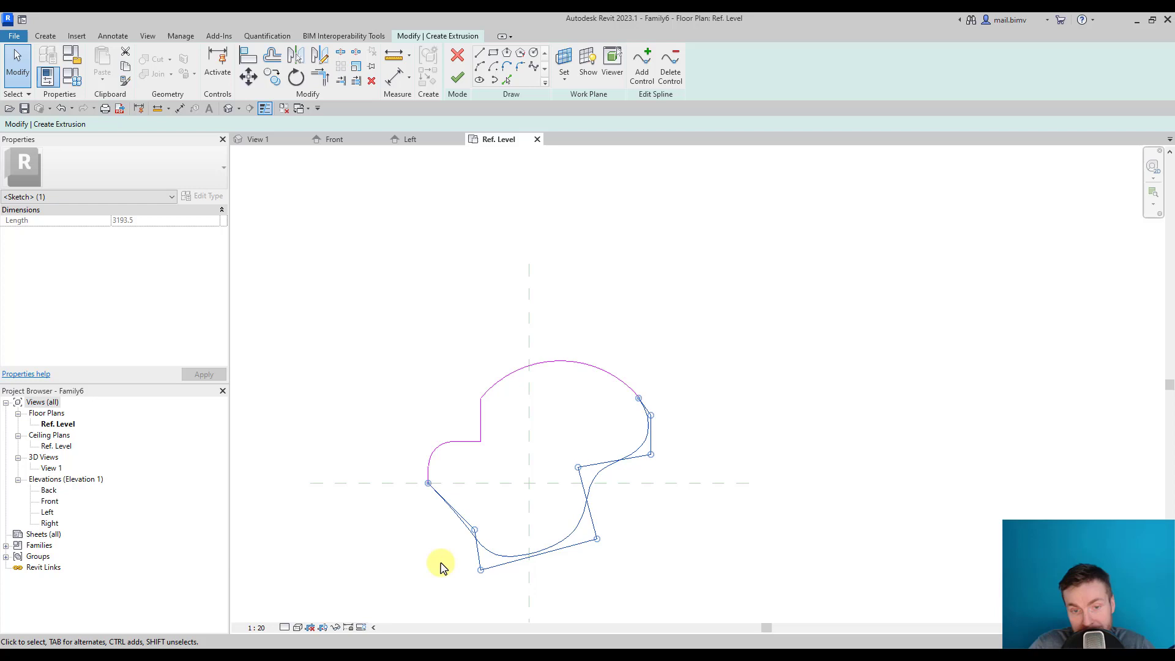
middle_click_drag(443, 561, 441, 550)
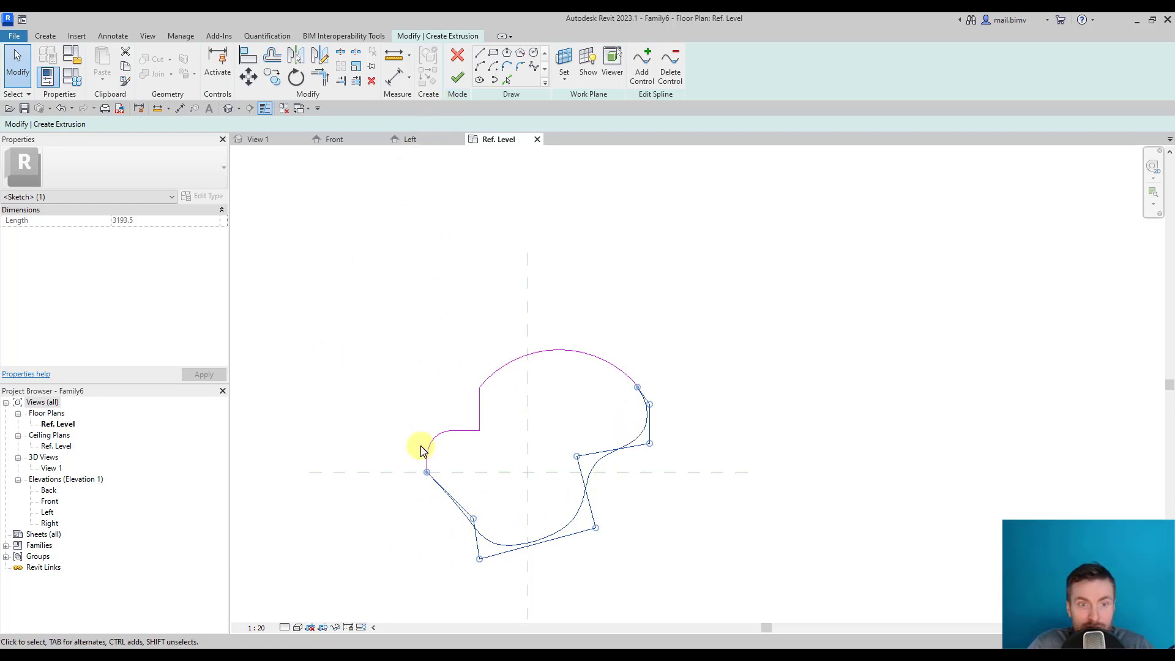
- Finish the extrusion and, in the default 3D view, drag its top to 234.0 height
left_click(455, 80)
left_click(394, 389)
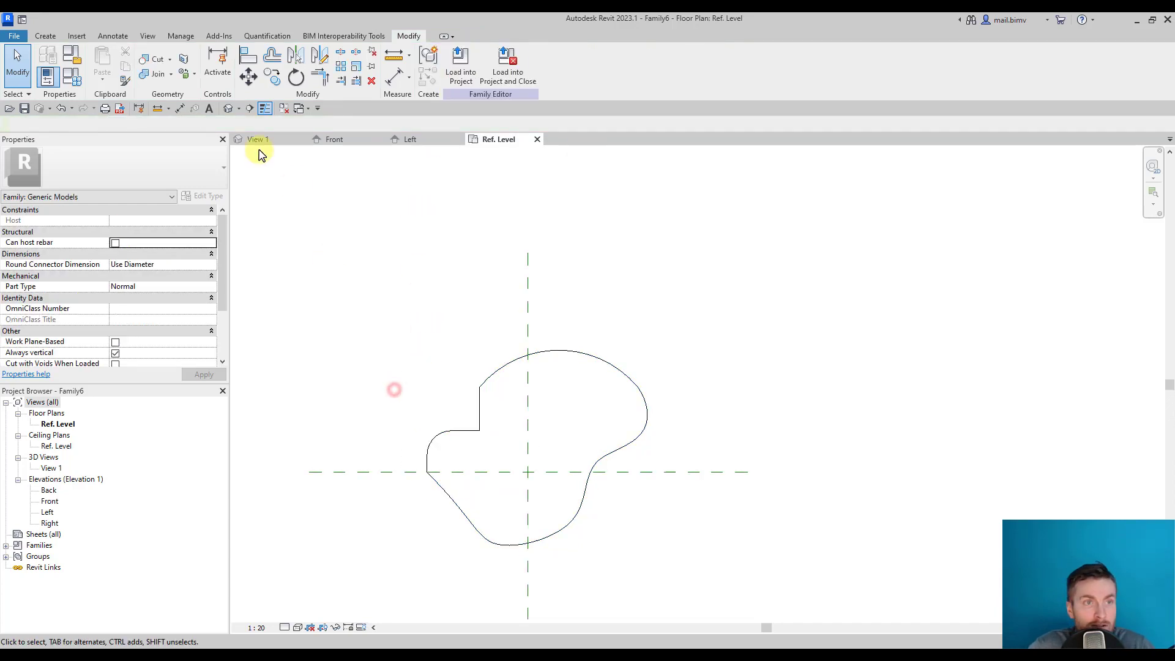
left_click(229, 109)
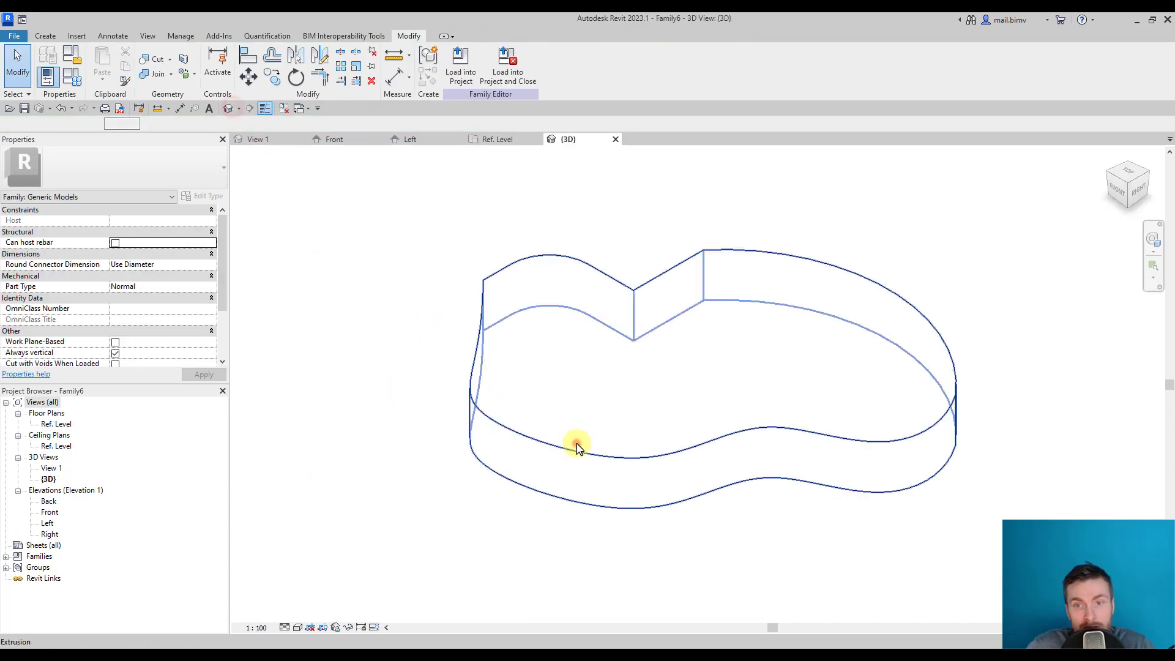
left_click(576, 448)
middle_click_drag(581, 446, 660, 260, "shift")
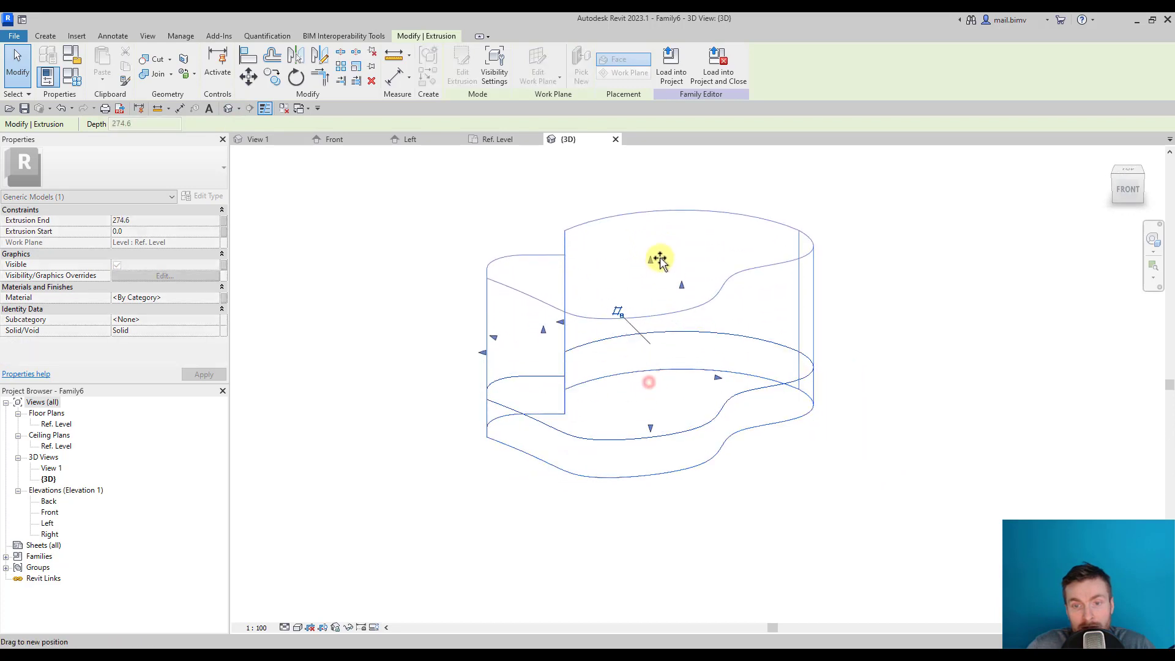
left_click_drag(659, 260, 670, 387)
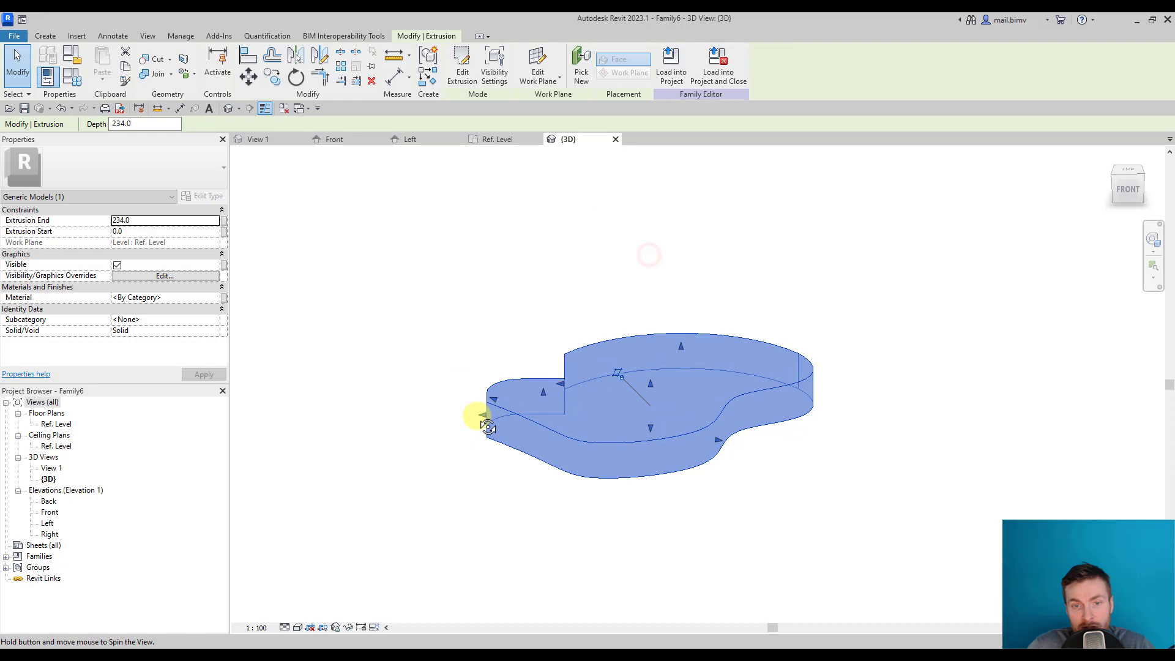
- Drag the notched side face of the extrusion toward the upper-left to reshape it
middle_click_drag(488, 426, 589, 563, "shift")
left_click(544, 428)
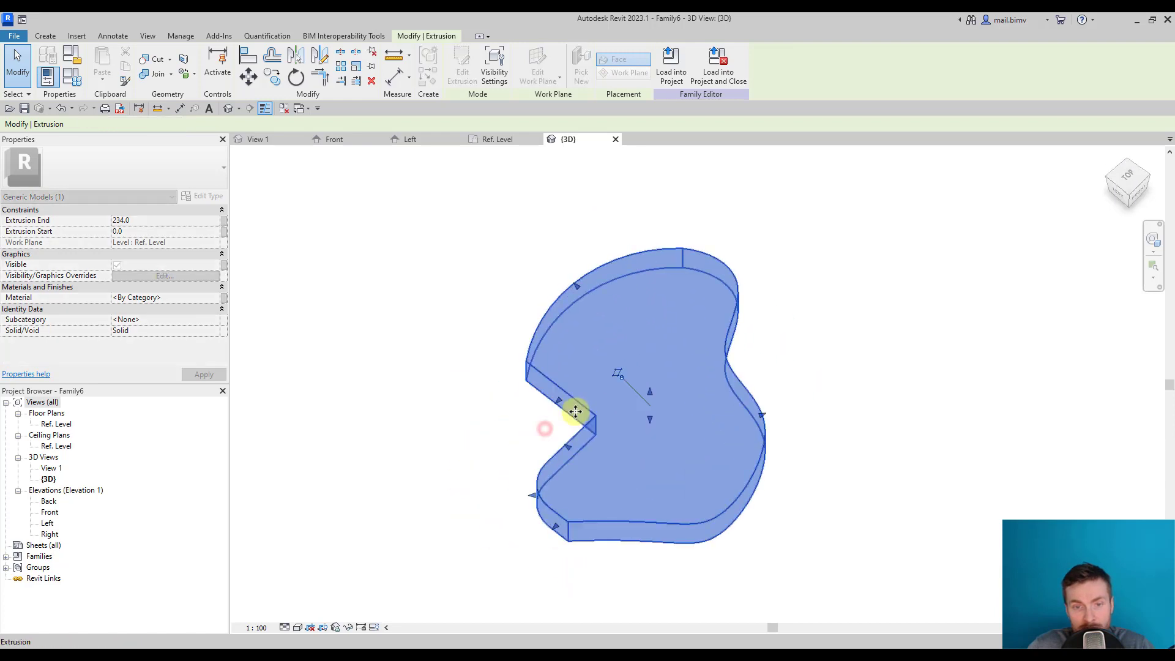
left_click_drag(559, 401, 617, 328)
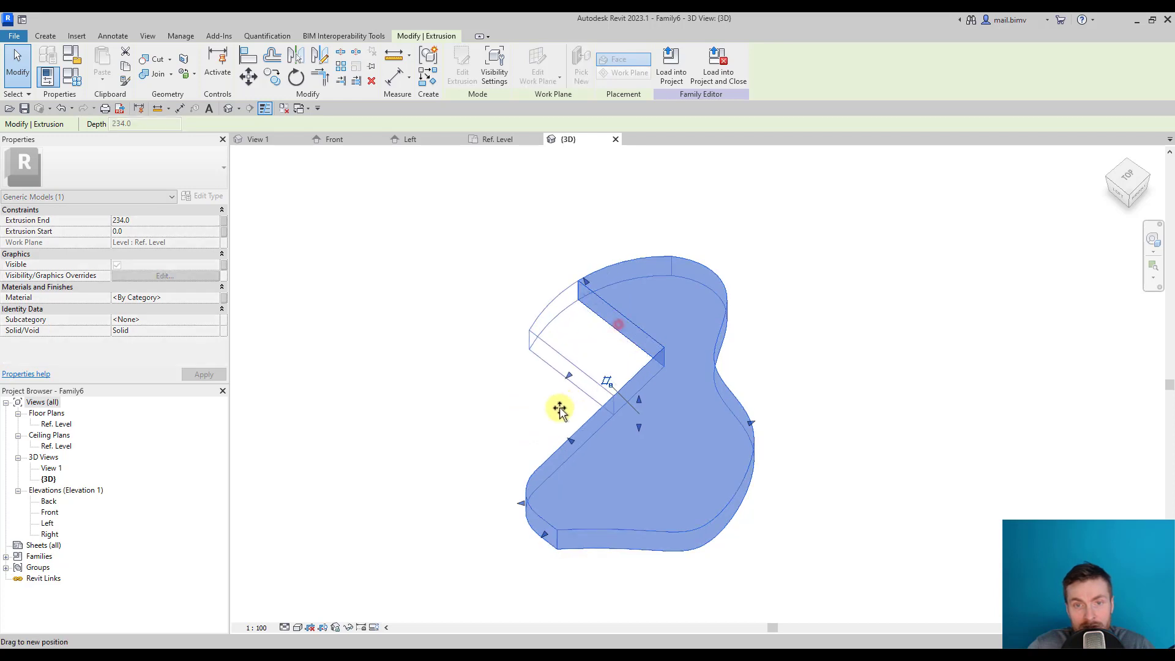
left_click_drag(558, 410, 486, 440)
middle_click_drag(485, 441, 406, 449, "shift")
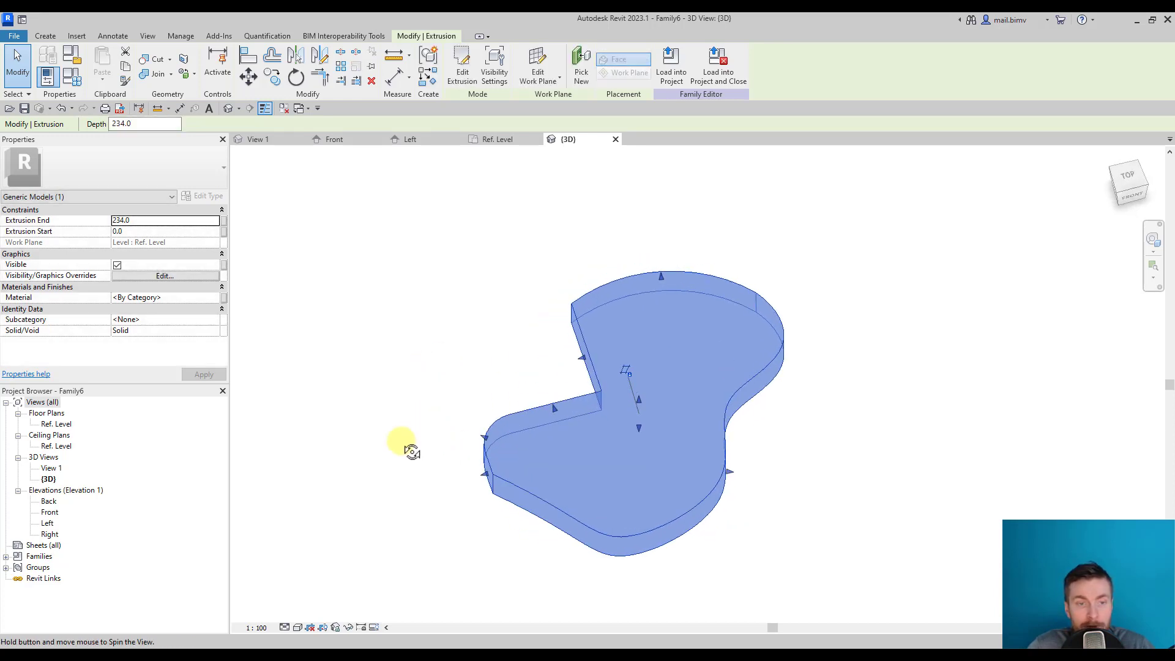
- Delete the extrusion from the Ref. Level floor plan
double_click(54, 424)
left_click(454, 501)
key("Delete")
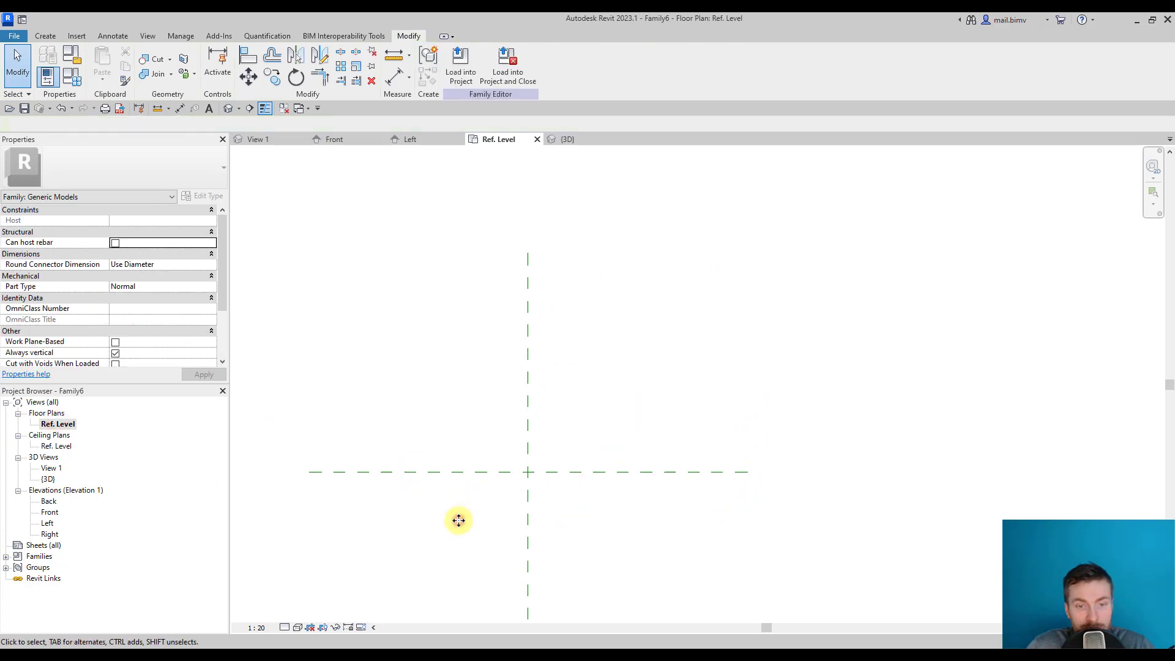
left_click(45, 36)
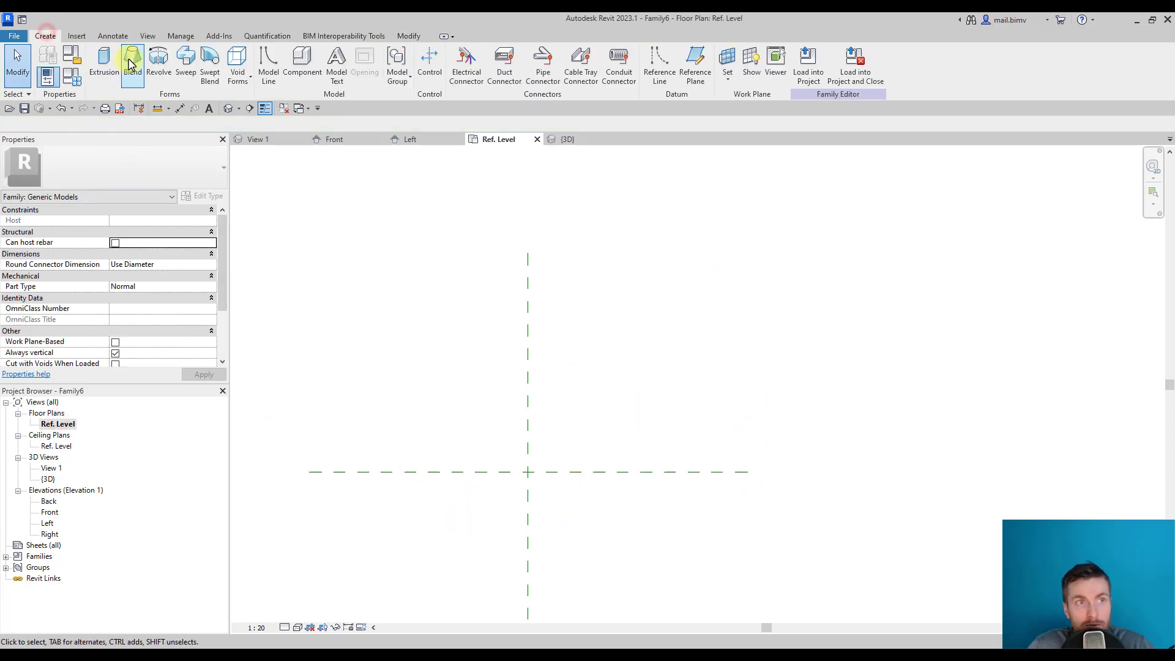